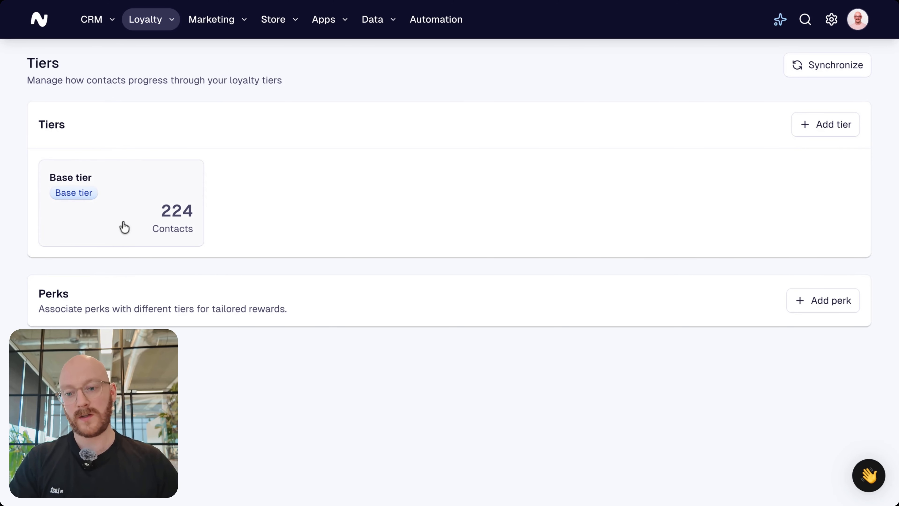
Step: Open the base tier and rename it "Bronze tier"
click(122, 204)
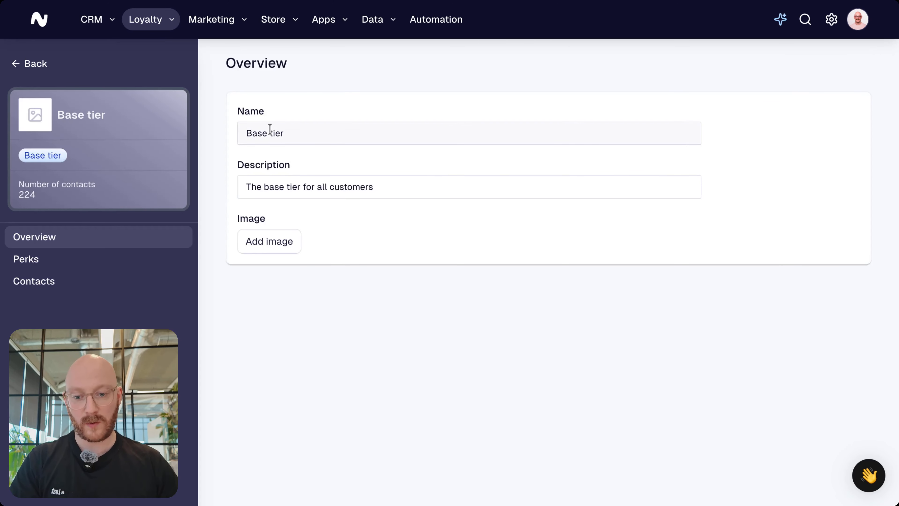
click(262, 134)
double_click(264, 134)
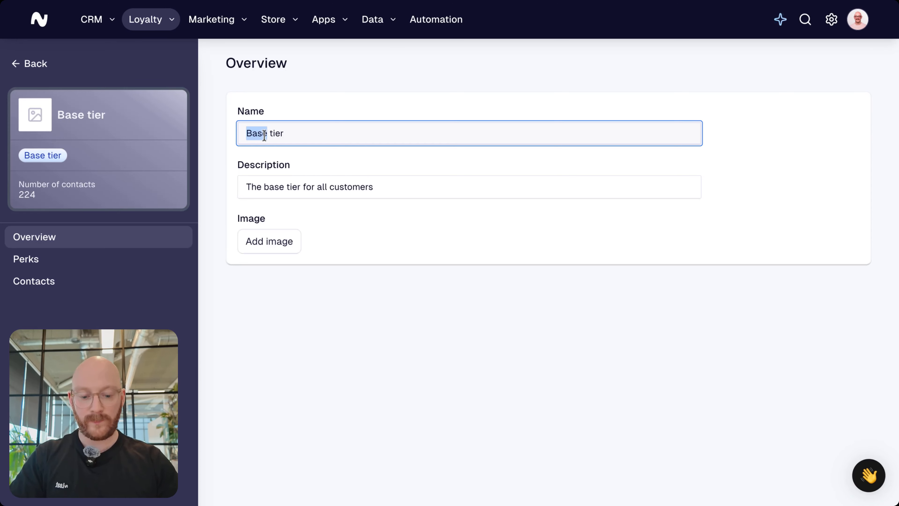
text(Bronze)
click(369, 94)
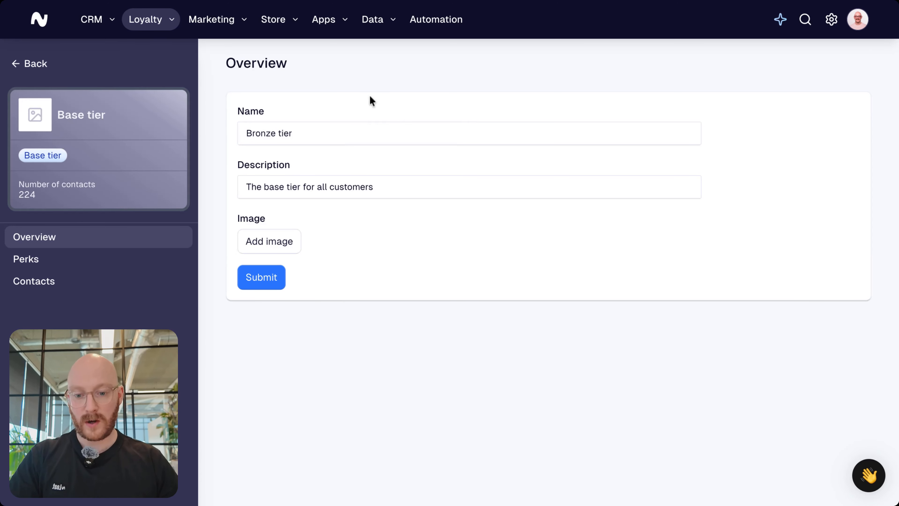
Step: Change the tier's description to "The lowest tier, everybody is automatically enrolled." and submit the changes
drag(412, 185, 238, 188)
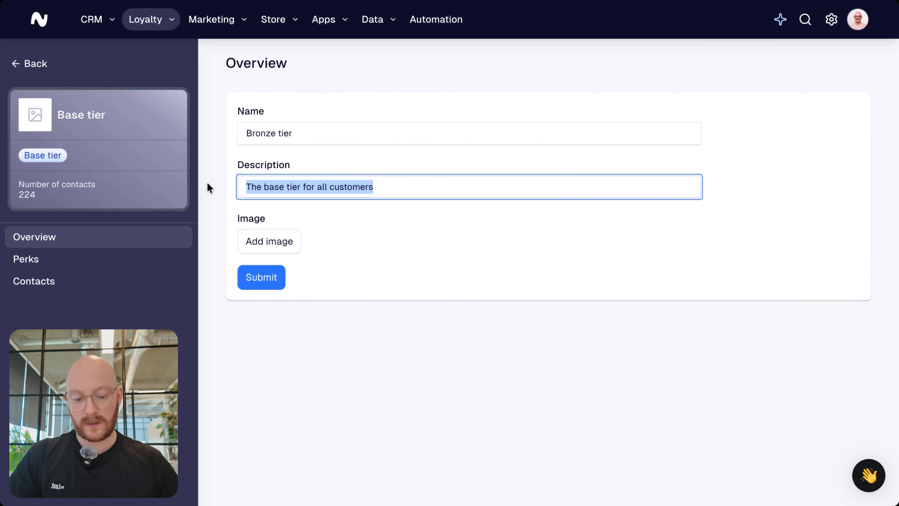
text(The lowest )
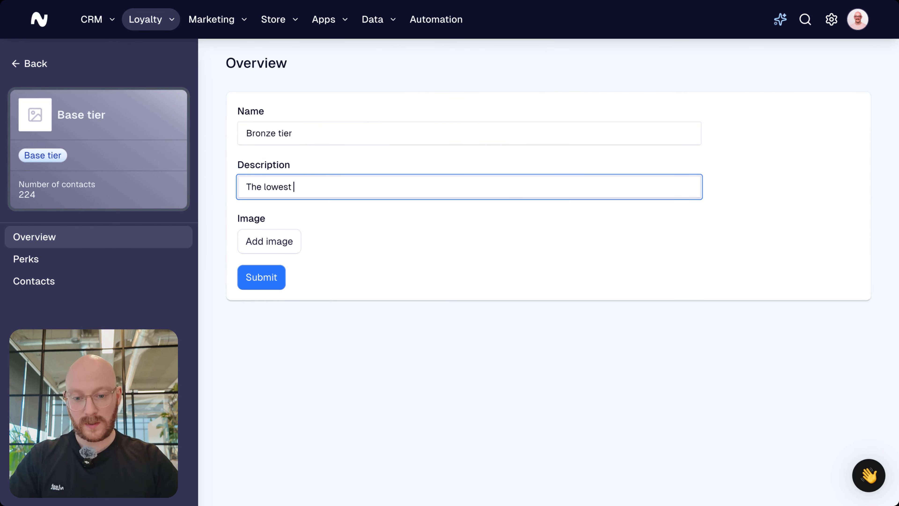
text(tier, everybody)
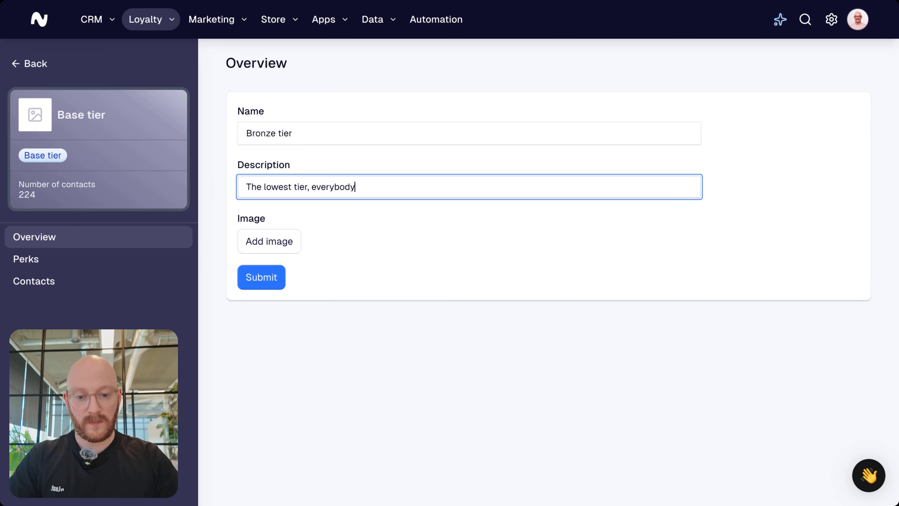
text( is automatically enrolled.)
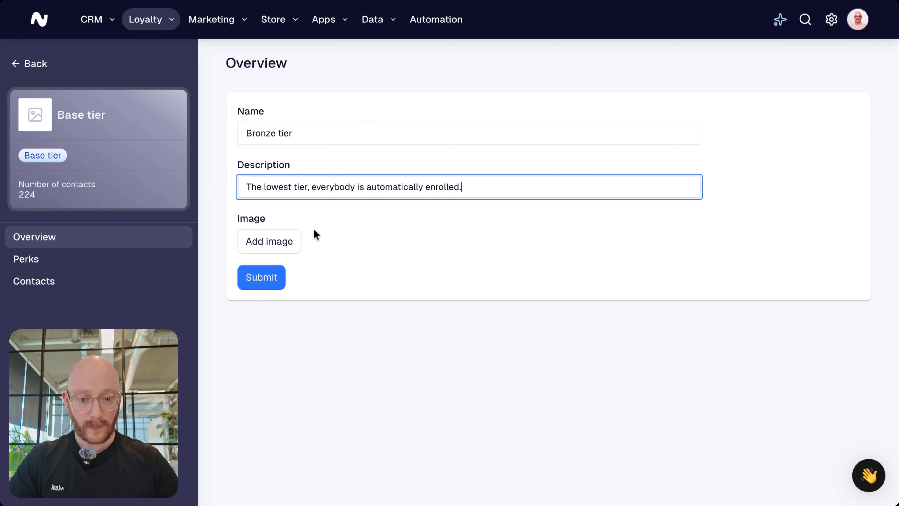
click(329, 282)
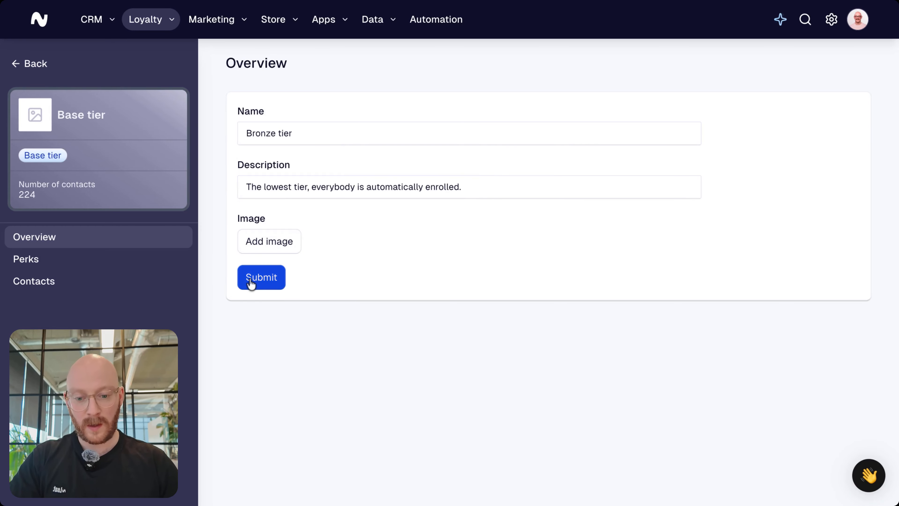
click(269, 277)
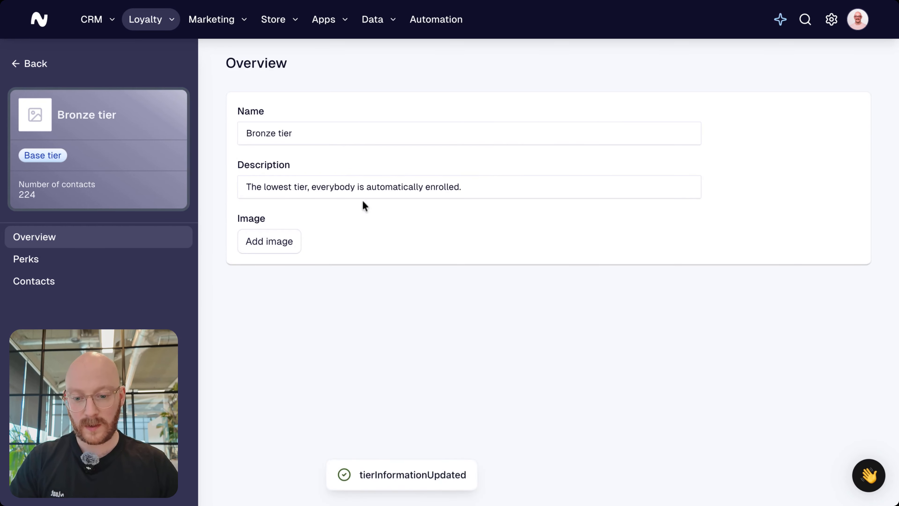
Step: Return to the tiers overview and start a new tier named "Silver tier"
click(32, 64)
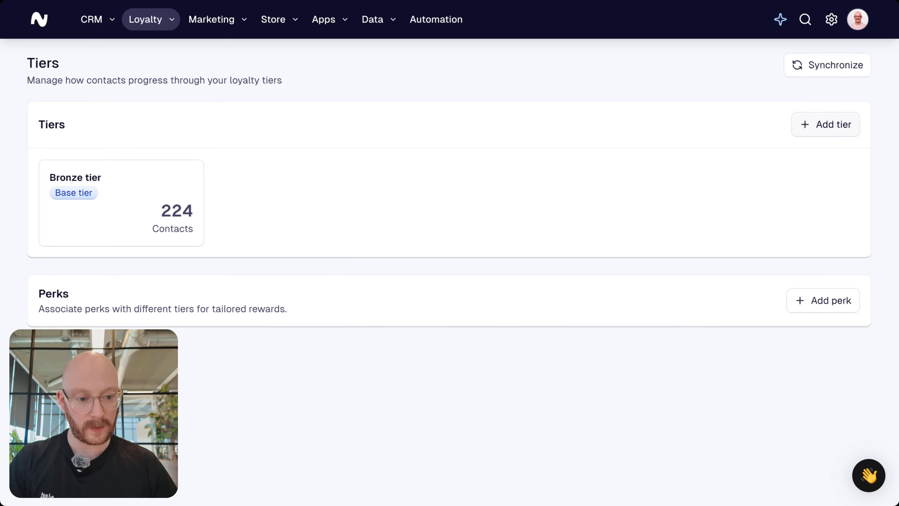
click(830, 128)
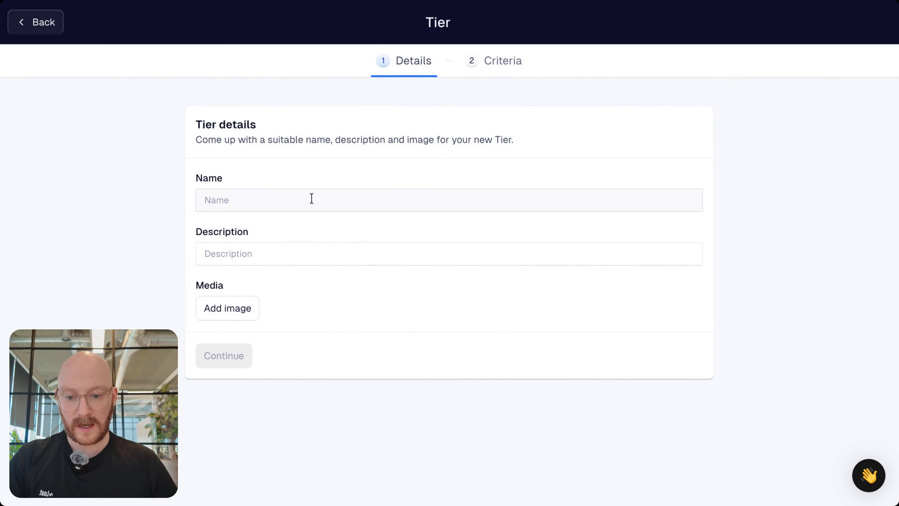
click(312, 198)
text(Sil)
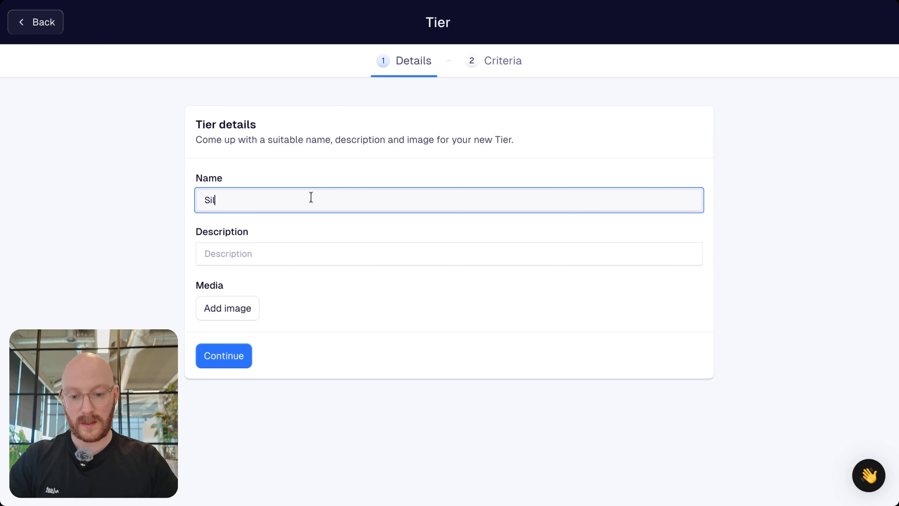
text(ver tier)
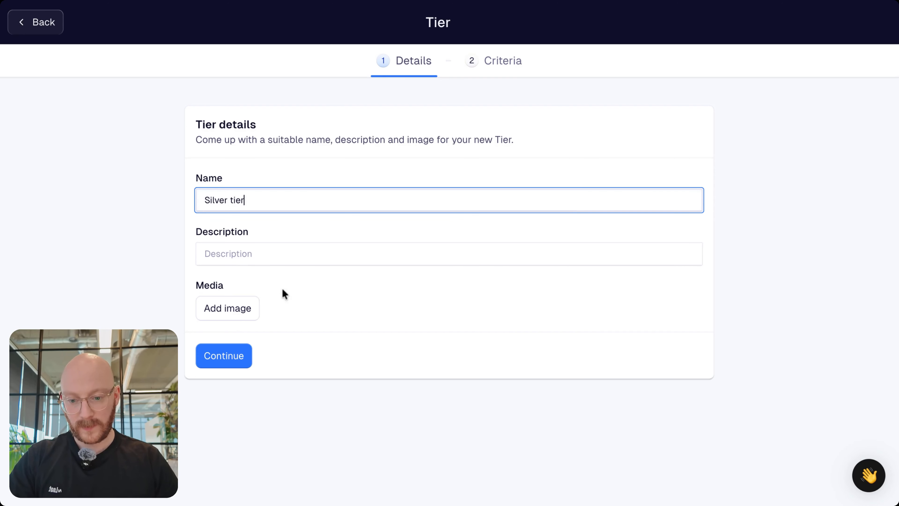
Step: Describe the new tier as "Intermediary tier - between bronze and gold" and continue to its criteria
click(221, 252)
text(Inte)
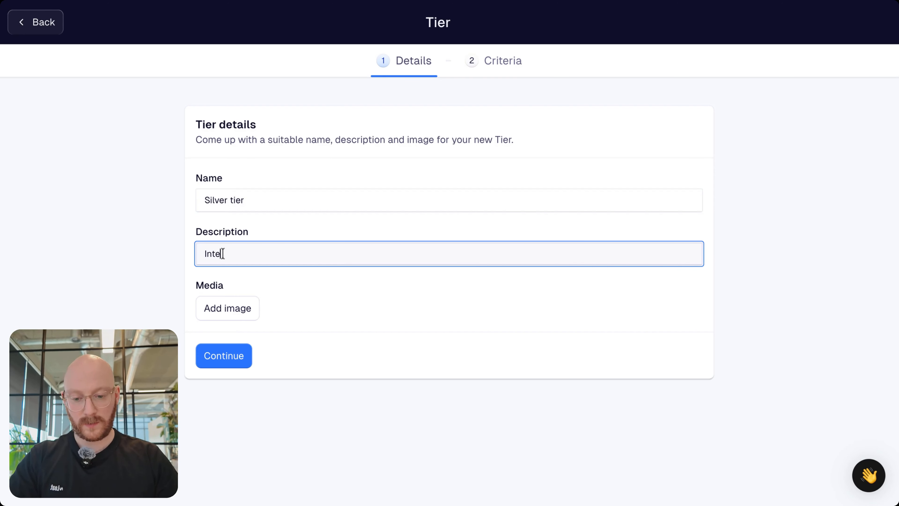
text(rmediary )
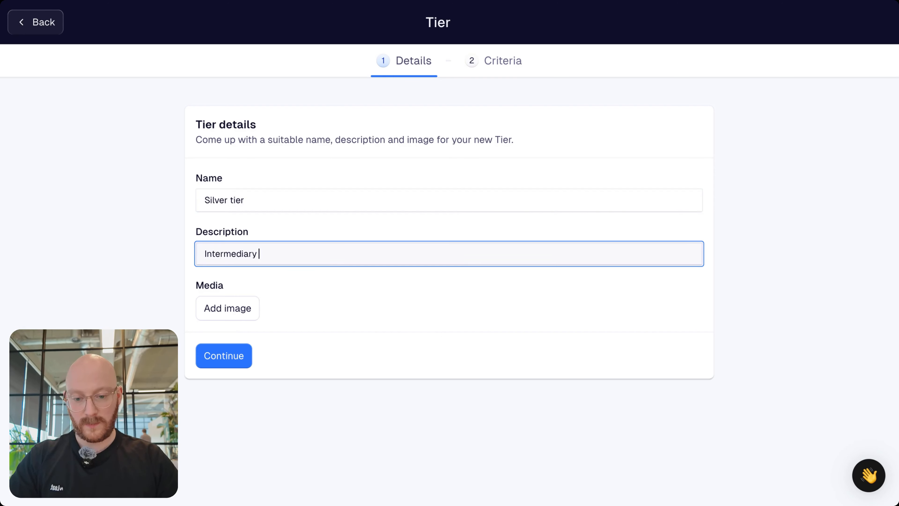
text(tier - betw)
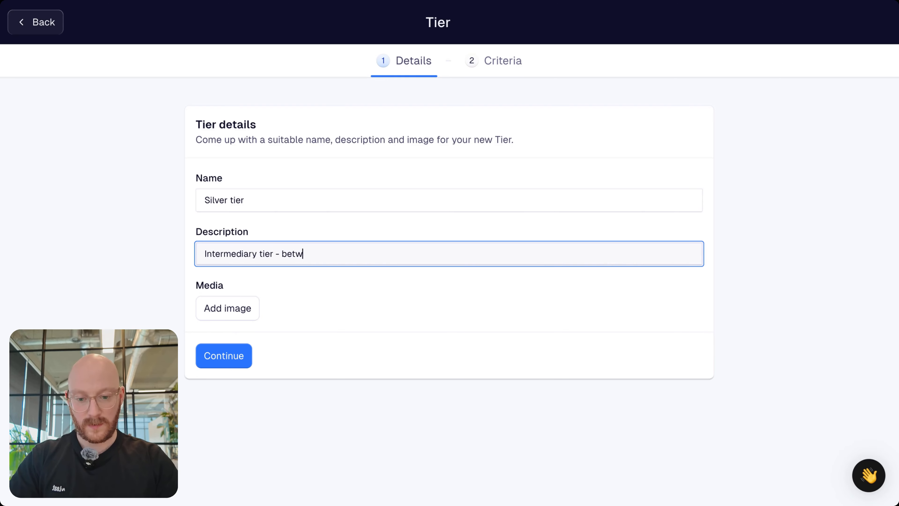
text(een bronze a)
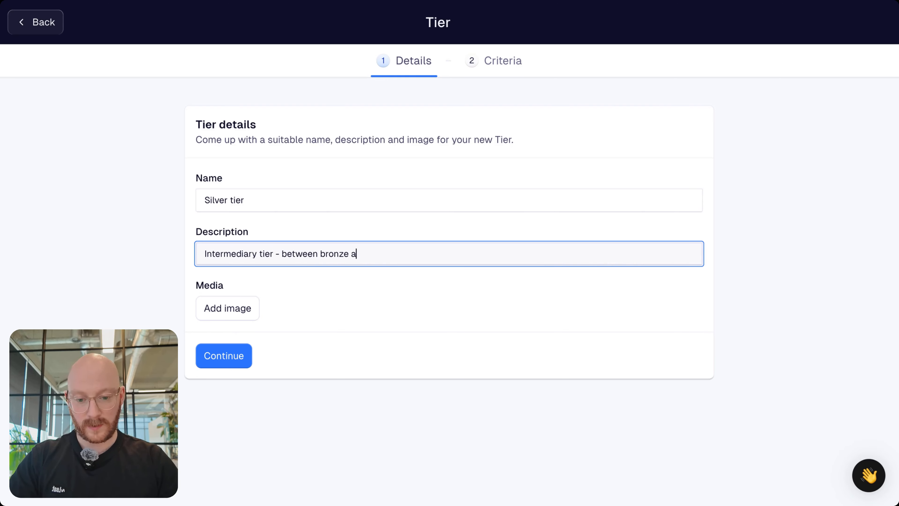
text(nd gold)
click(113, 246)
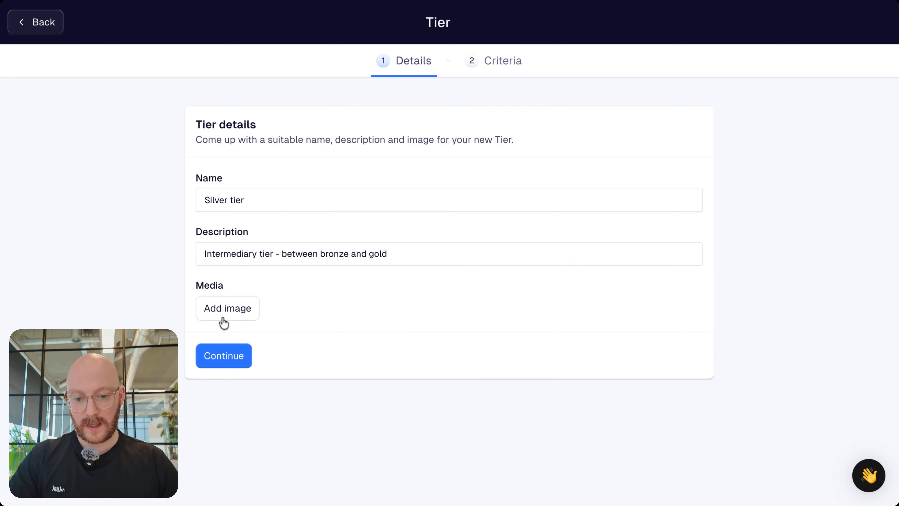
click(219, 361)
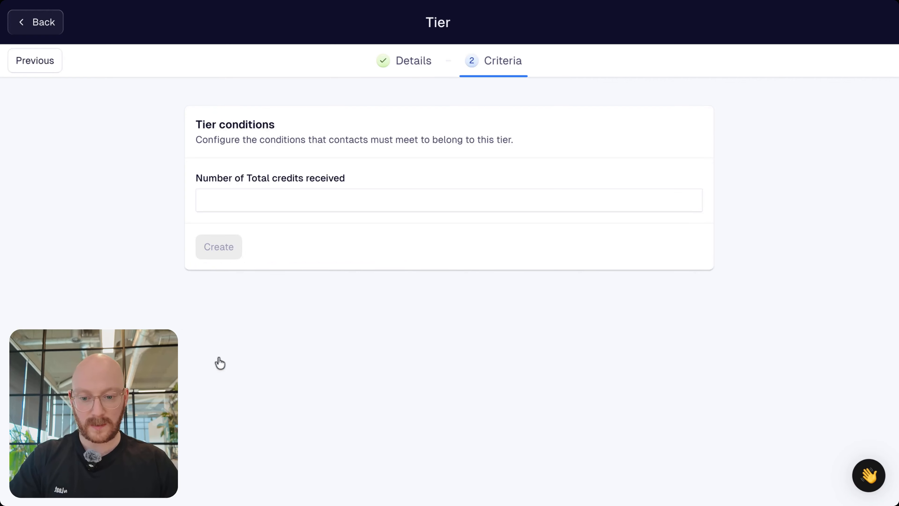
Step: Require 250 total credits received for the new tier and create it
click(257, 208)
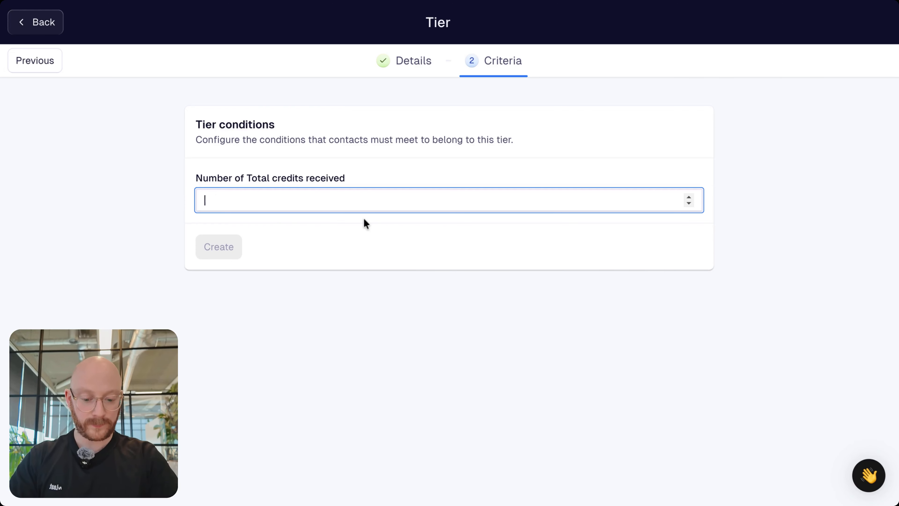
text(250)
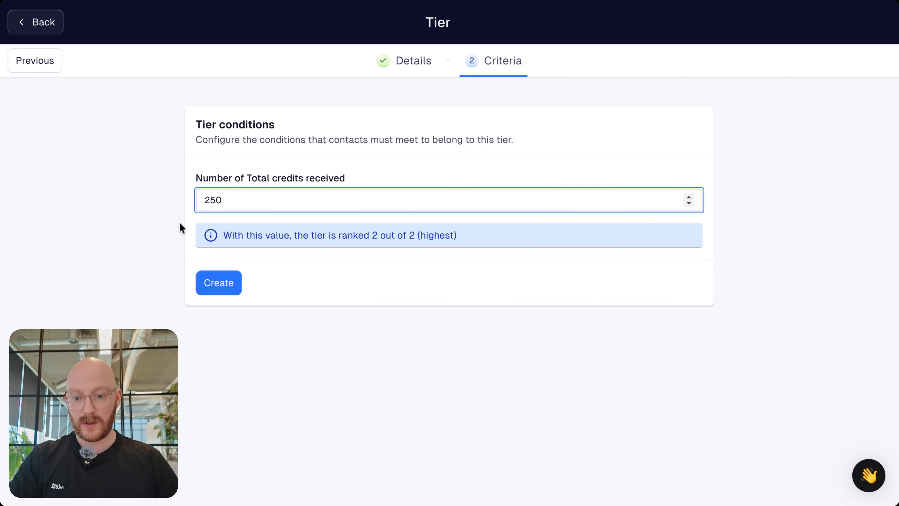
click(148, 217)
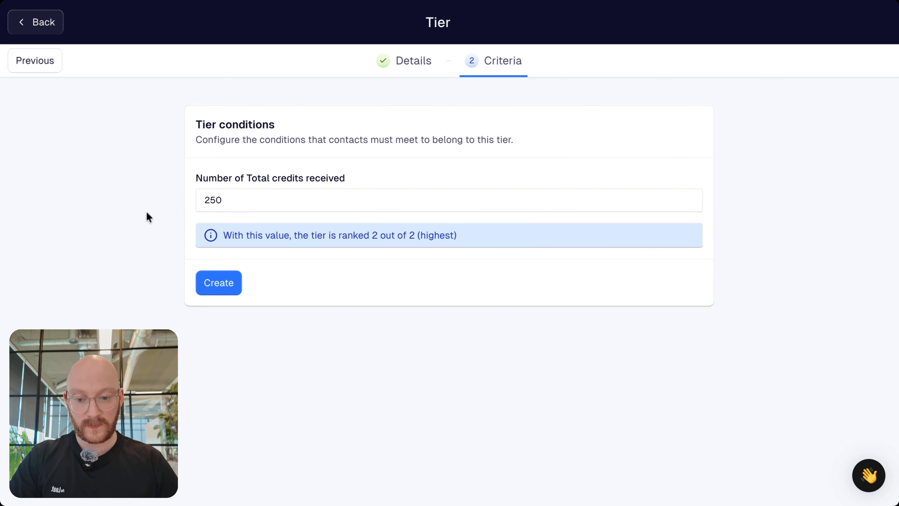
click(215, 294)
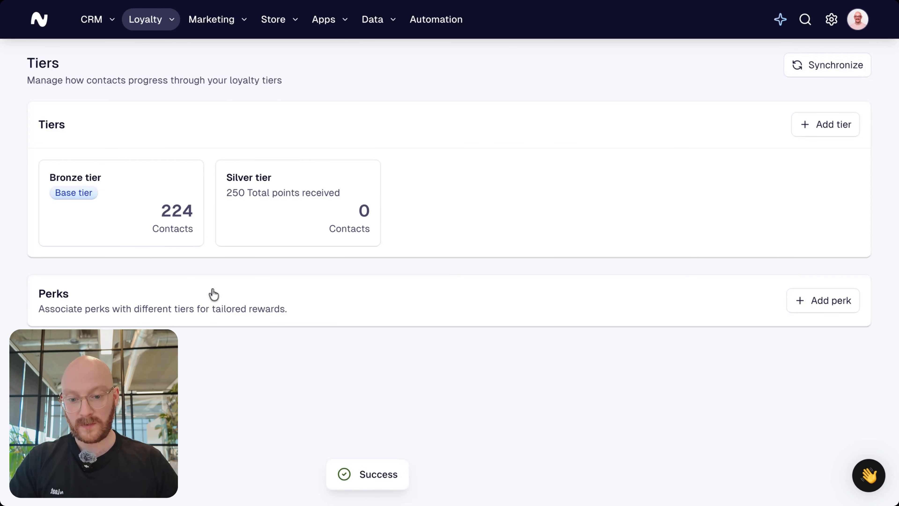
Step: Open the Silver tier's entry criteria and enable additional criteria
click(273, 205)
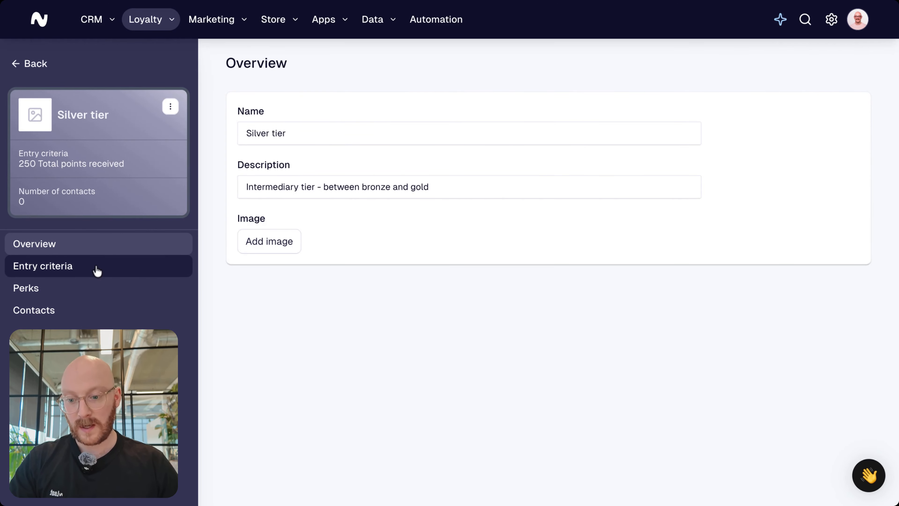
click(76, 269)
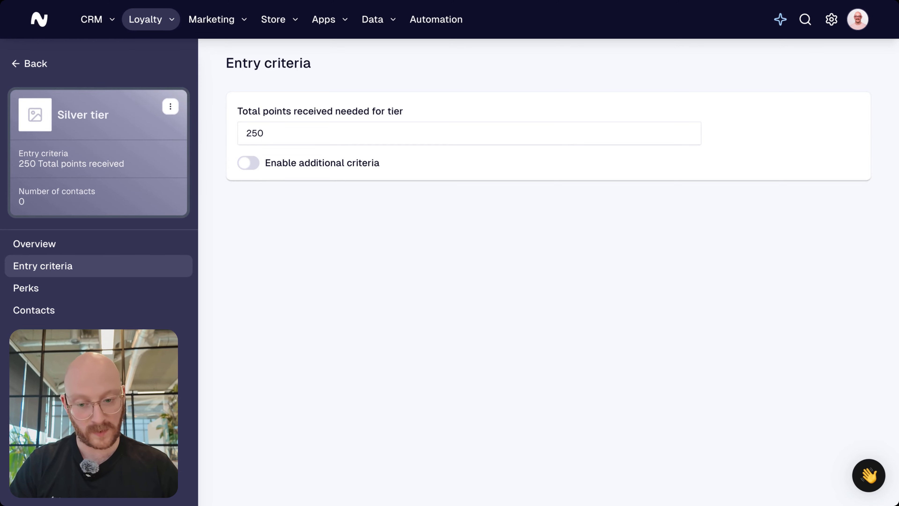
click(248, 162)
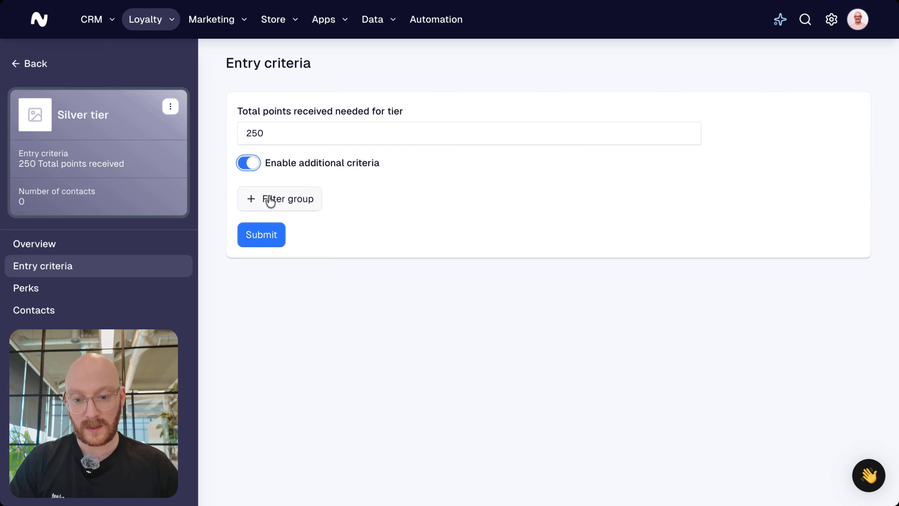
Step: Start a filter group of type Contact that filters on the attribute "Last transaction date"
click(287, 200)
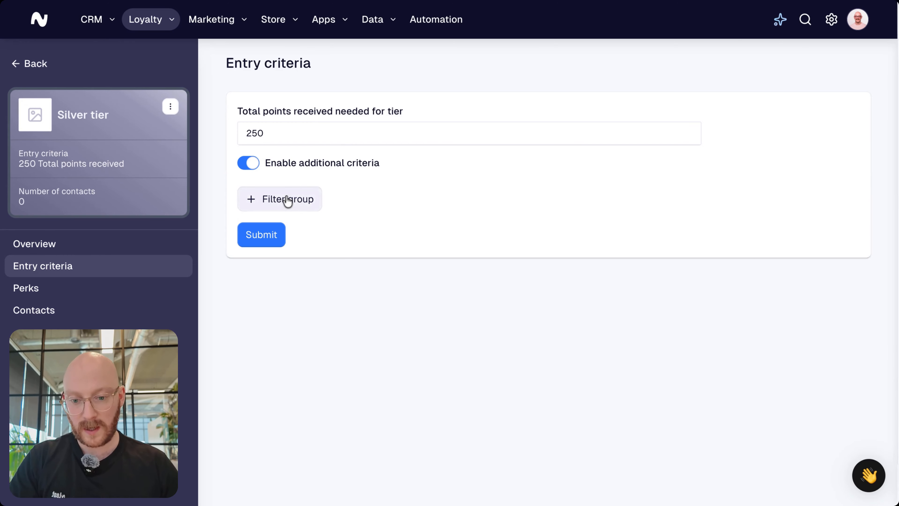
click(738, 76)
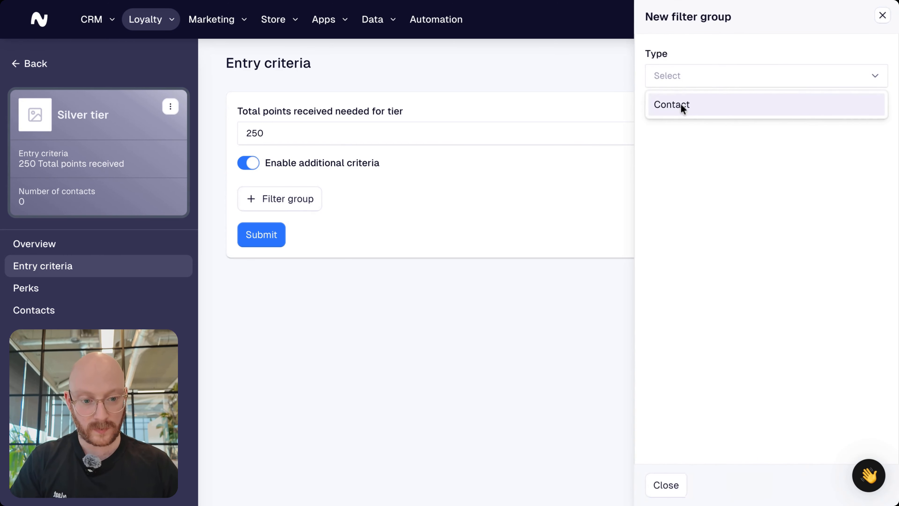
click(673, 108)
click(718, 138)
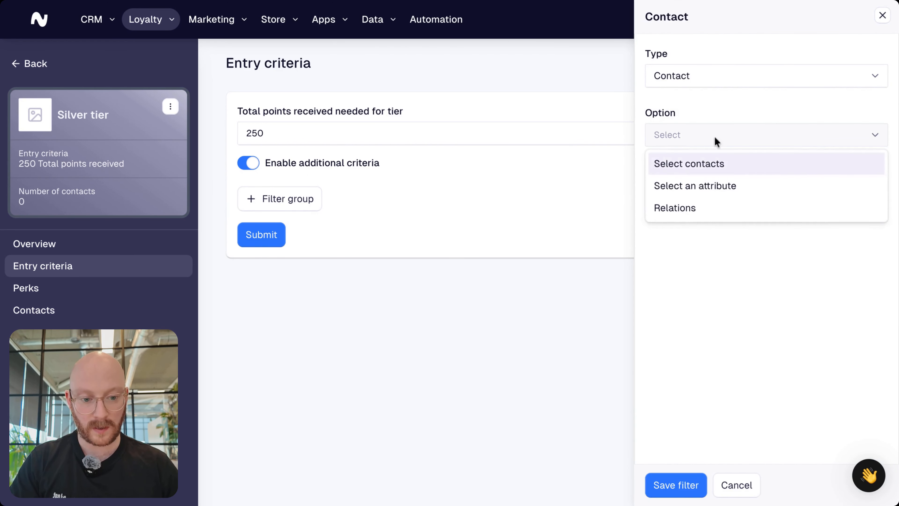
click(699, 187)
click(702, 193)
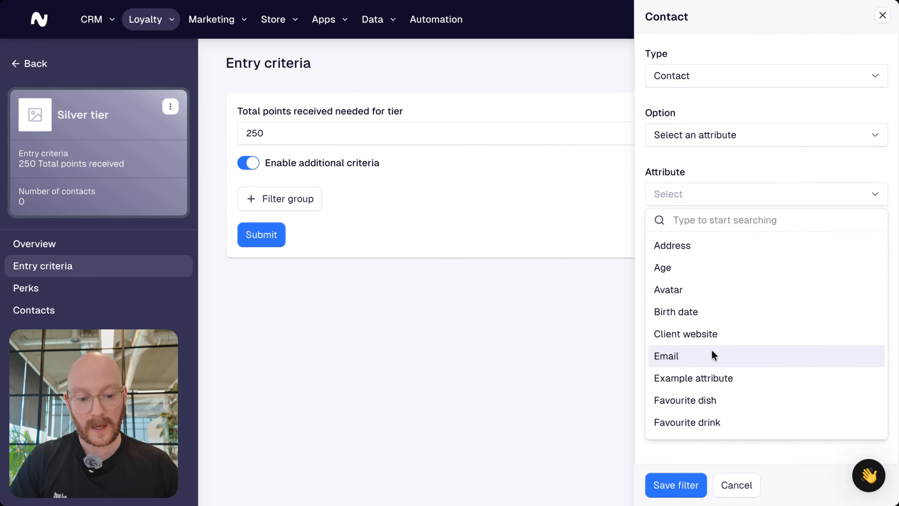
scroll(712, 349, down, 3)
scroll(711, 349, down, 10)
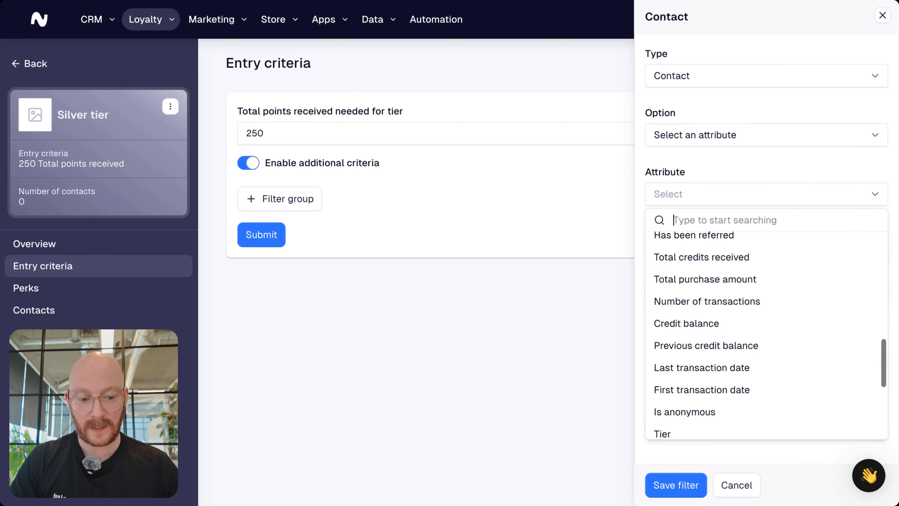
click(684, 364)
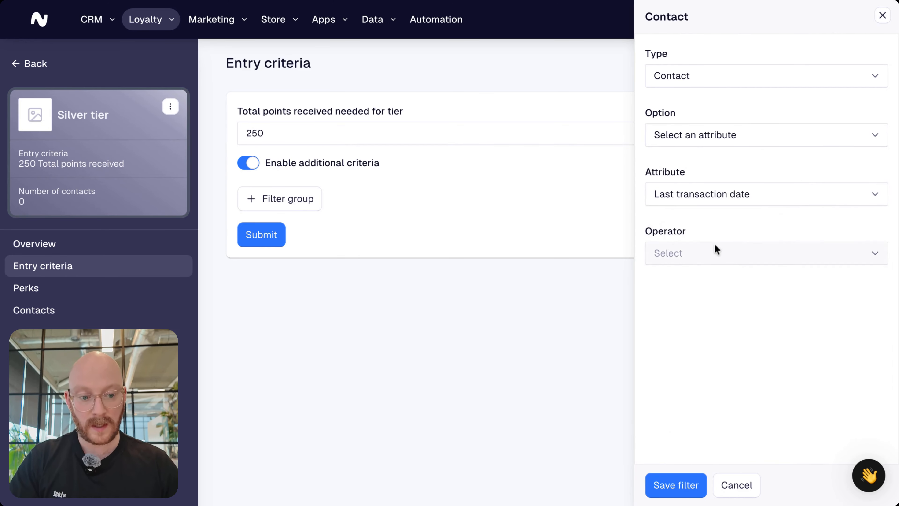
Step: Set the filter's operator to "Is less than X days ago" with a value of 181
click(714, 249)
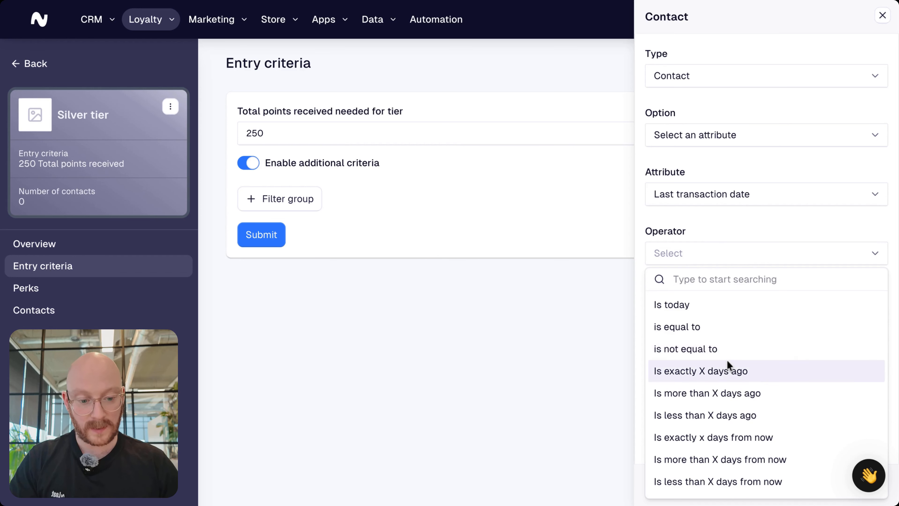
click(723, 415)
click(728, 322)
text(181)
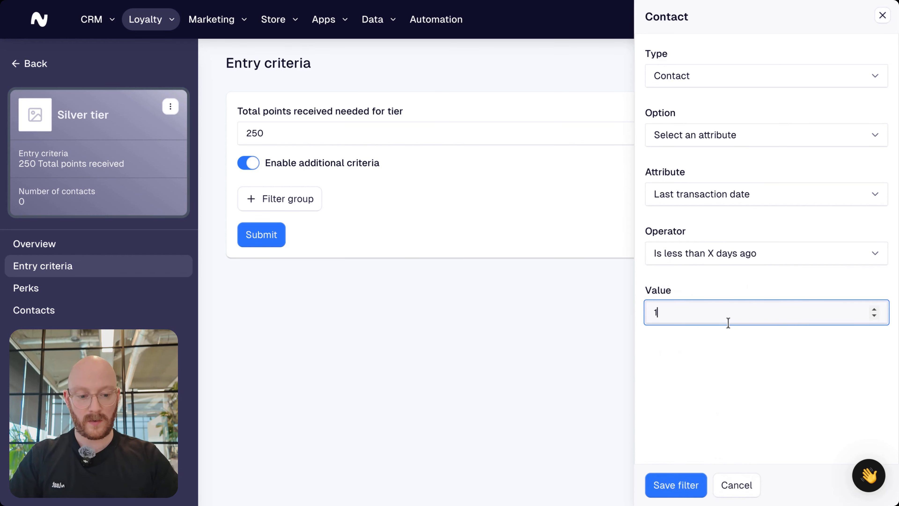
click(684, 337)
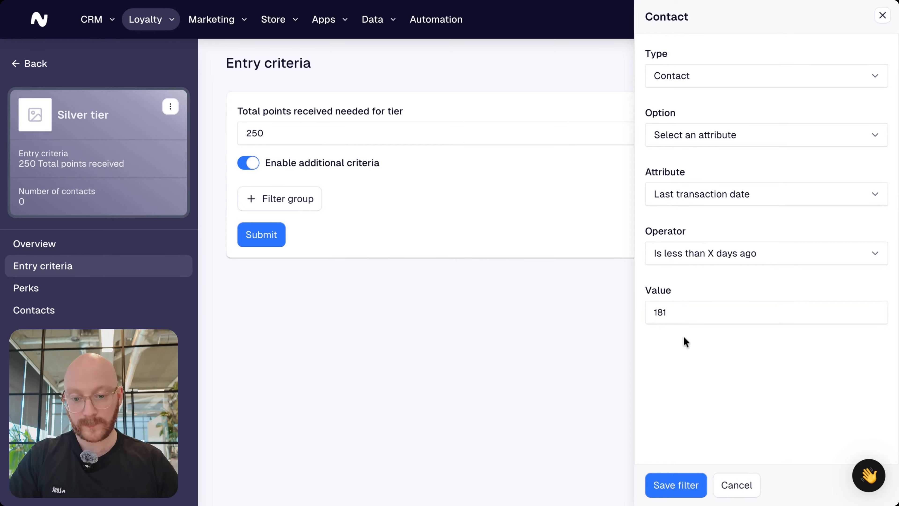
Step: Save the last-transaction-date filter to the Silver tier's entry criteria and return to the tiers overview
click(672, 485)
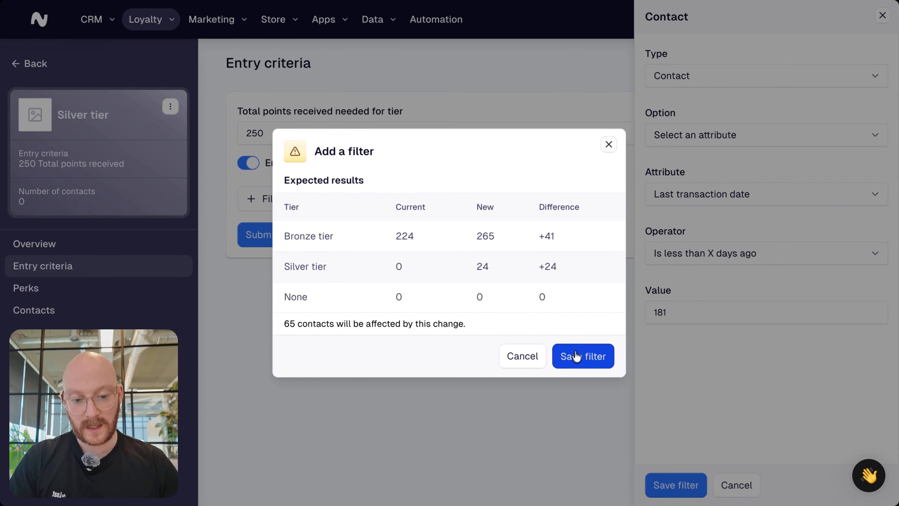
click(576, 355)
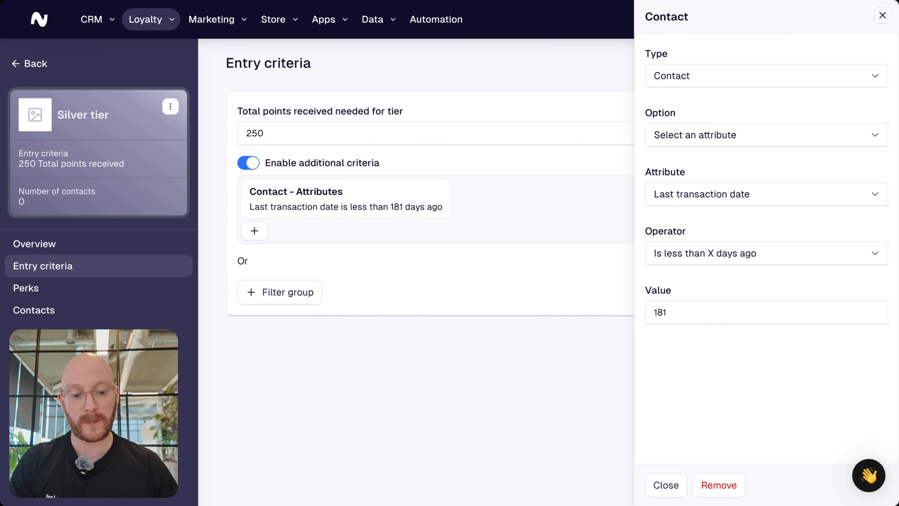
click(553, 281)
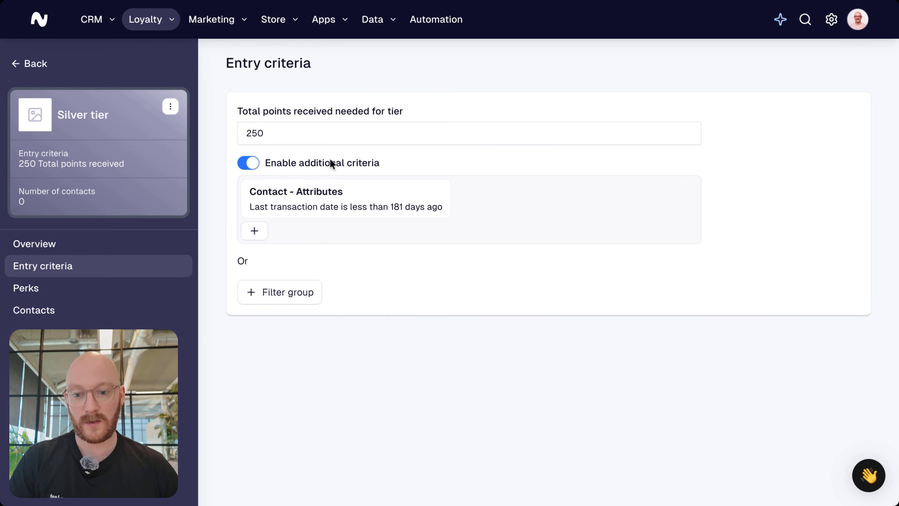
click(41, 65)
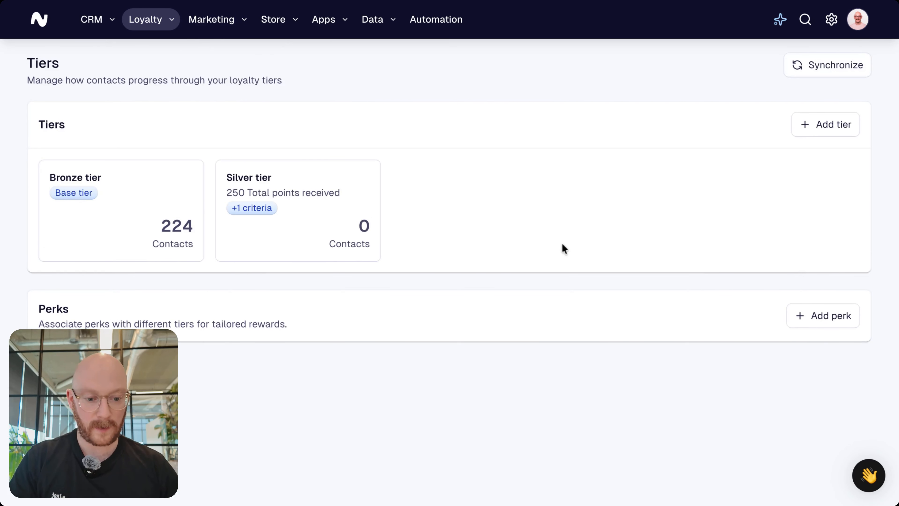
Step: Start a new tier named "Gold tier" with the description "Top level - most difficult to reach" and continue to its criteria
click(829, 124)
click(275, 198)
text(Gol)
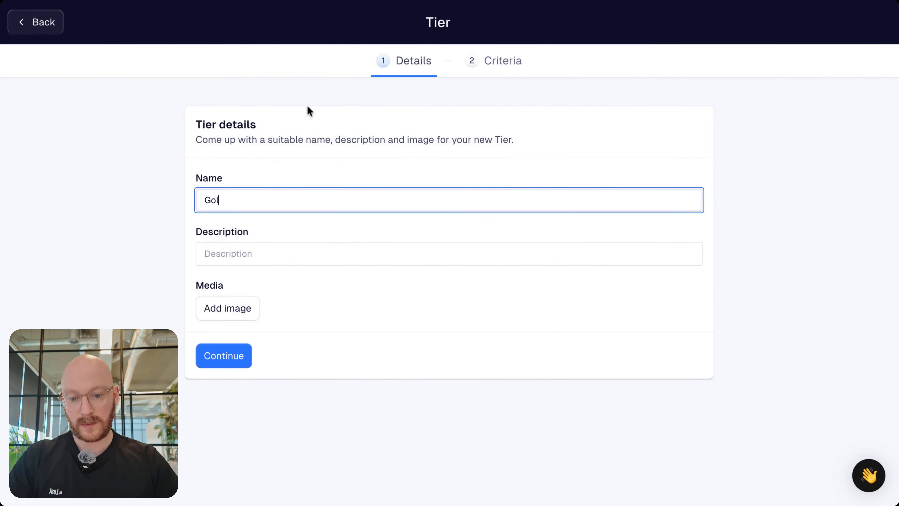
text(d tier)
click(236, 244)
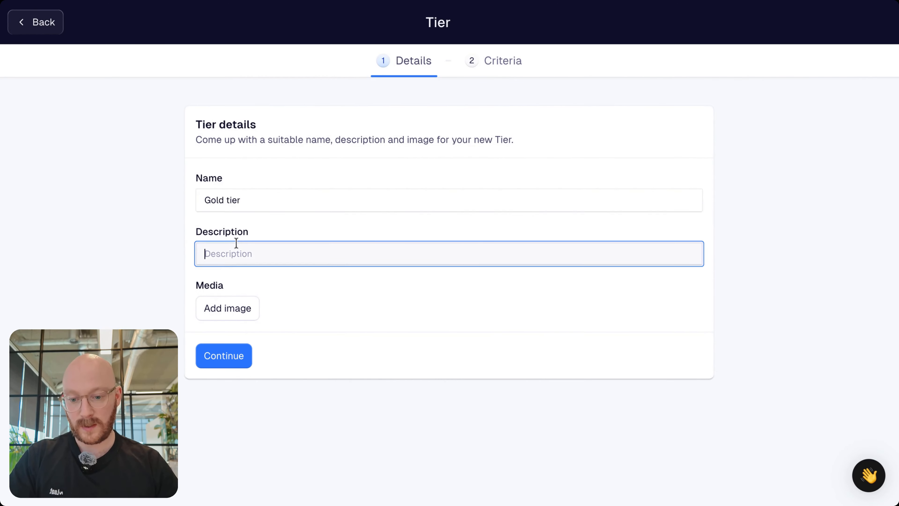
click(262, 276)
click(156, 245)
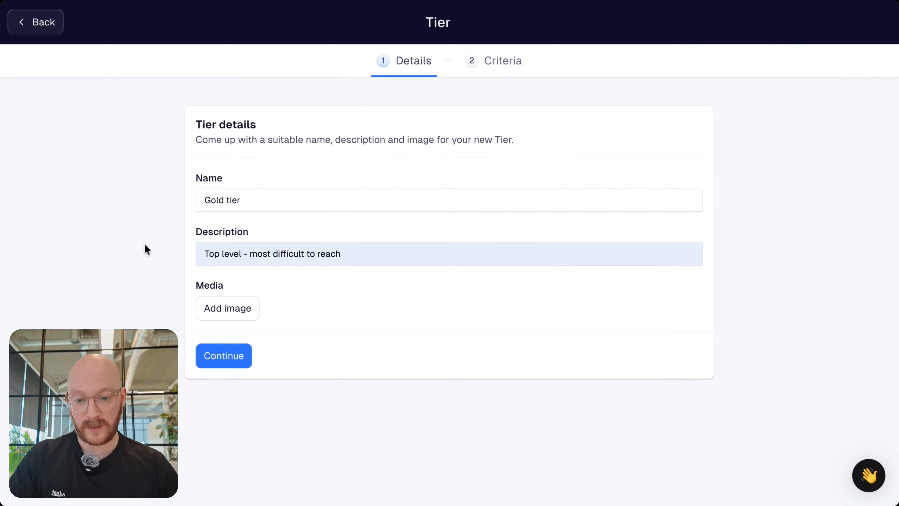
click(223, 353)
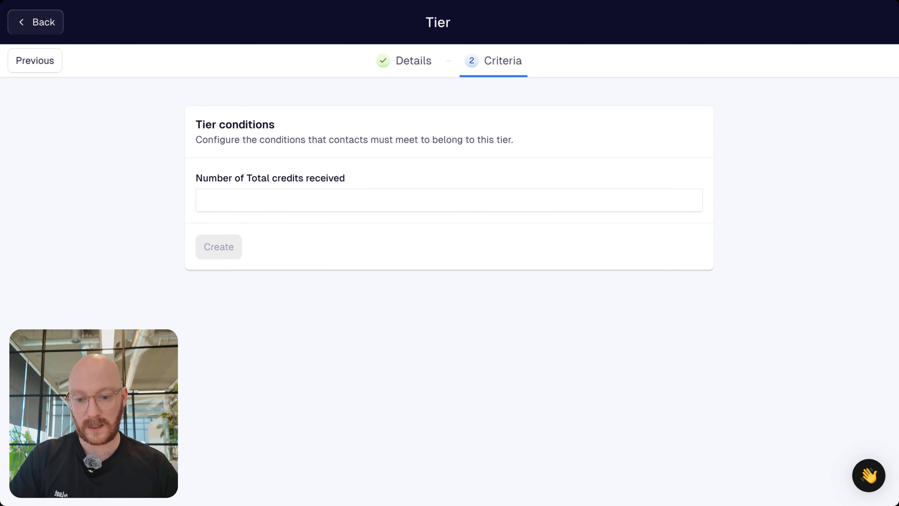
Step: Require 500 total credits received for the Gold tier and create it
click(262, 205)
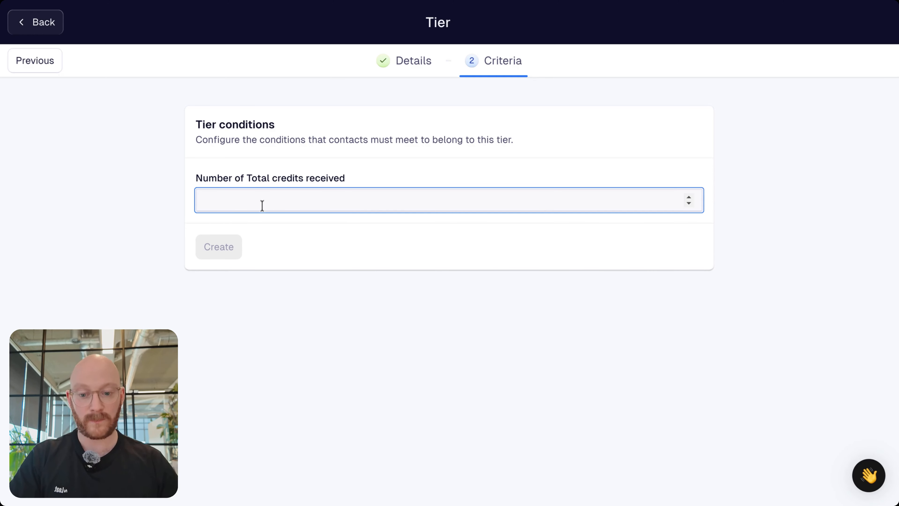
text(500)
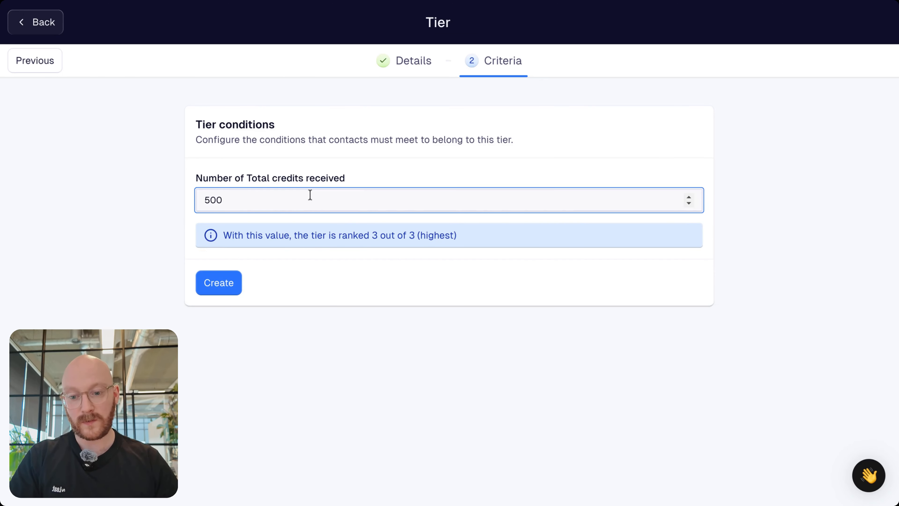
click(110, 173)
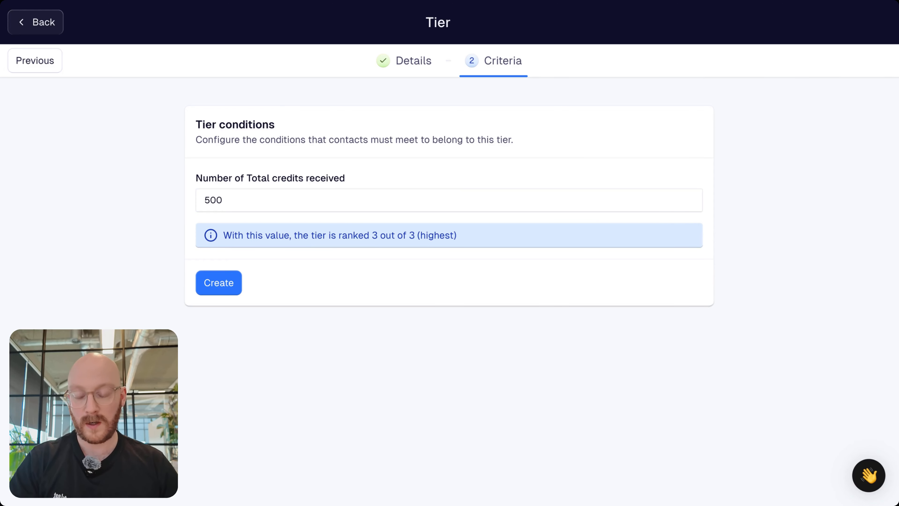
click(226, 291)
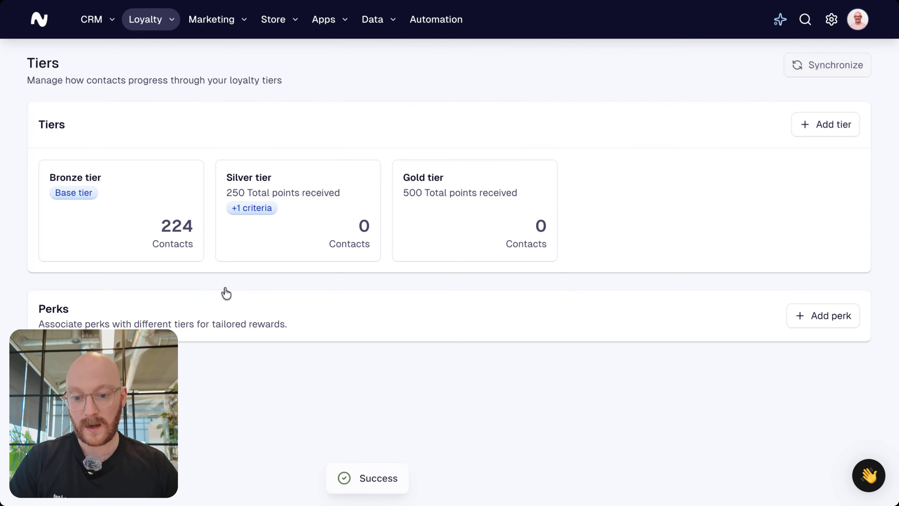
Step: Open the Gold tier's entry criteria and enable additional criteria
click(485, 201)
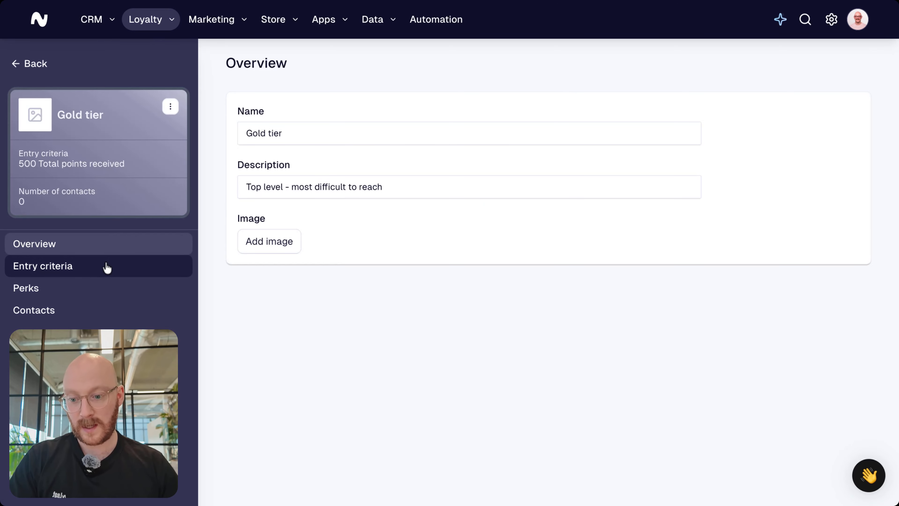
click(107, 267)
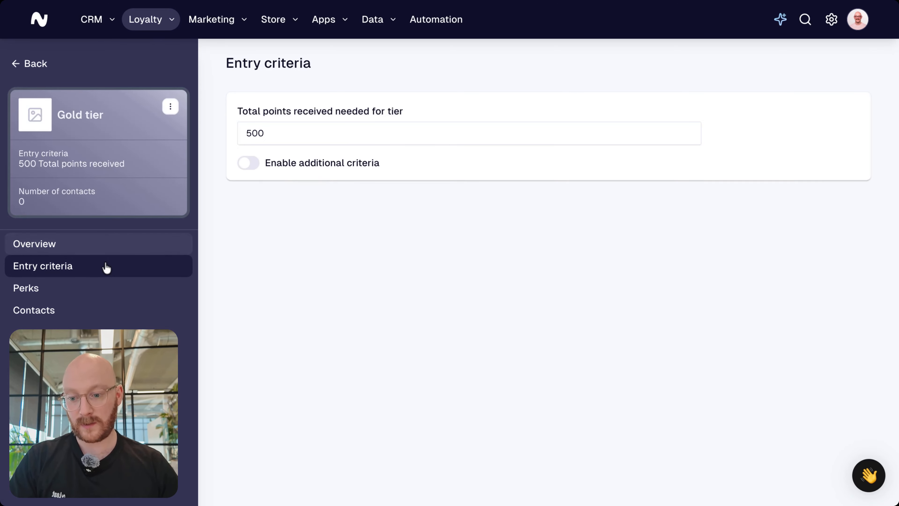
click(254, 165)
Step: Start a filter group of type Contact for the Gold tier, based on the attribute "Last transaction date"
click(279, 206)
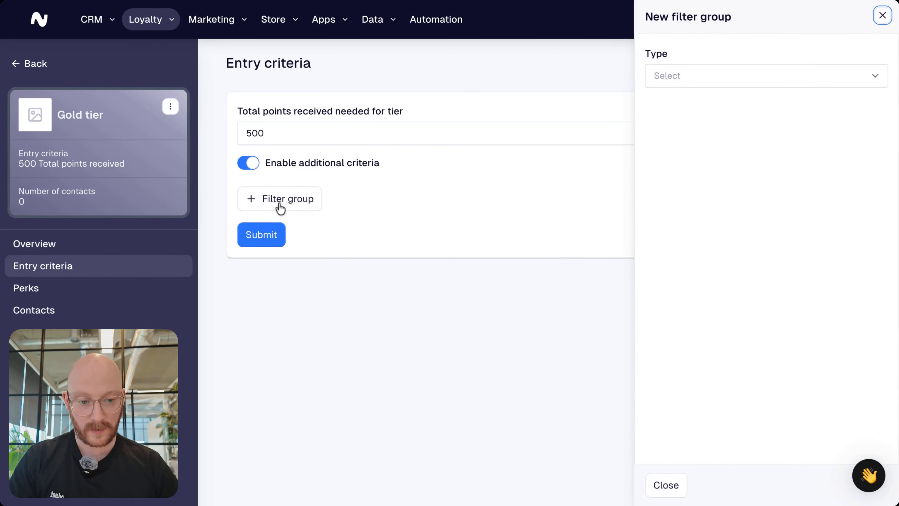
click(801, 84)
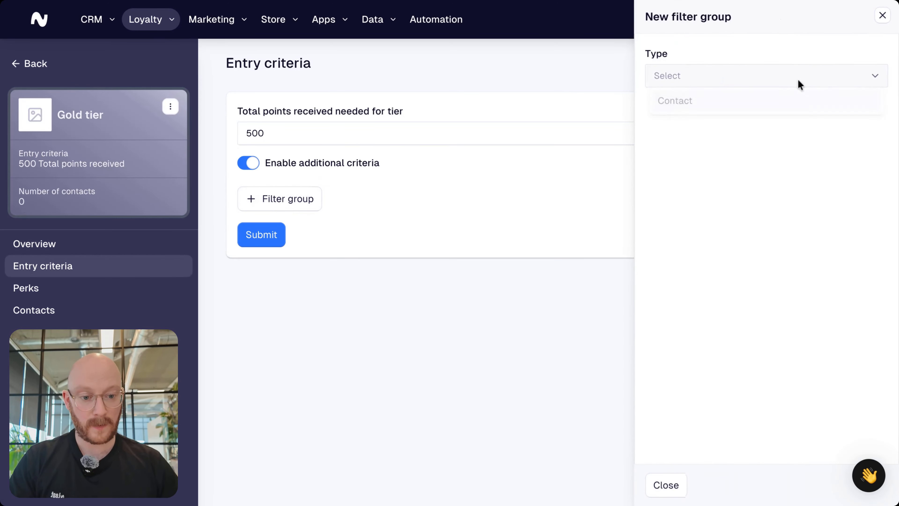
click(719, 113)
click(734, 134)
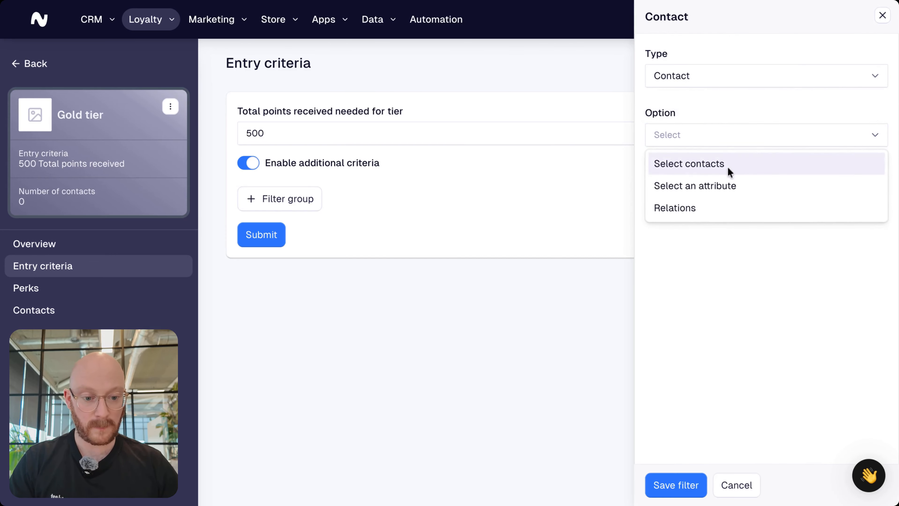
click(722, 186)
click(754, 194)
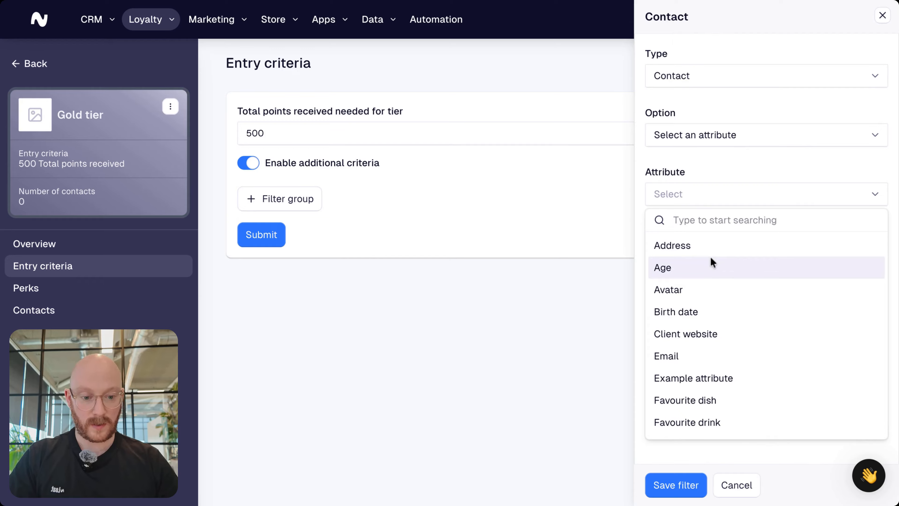
text(las)
click(722, 275)
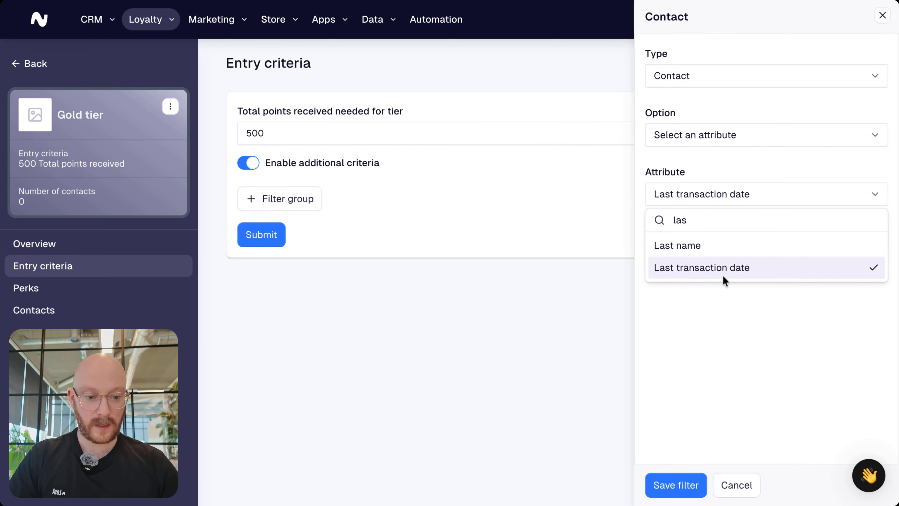
click(725, 329)
Step: Set the Gold tier filter to "Is less than X days ago" with a value of 181 and save it
click(688, 251)
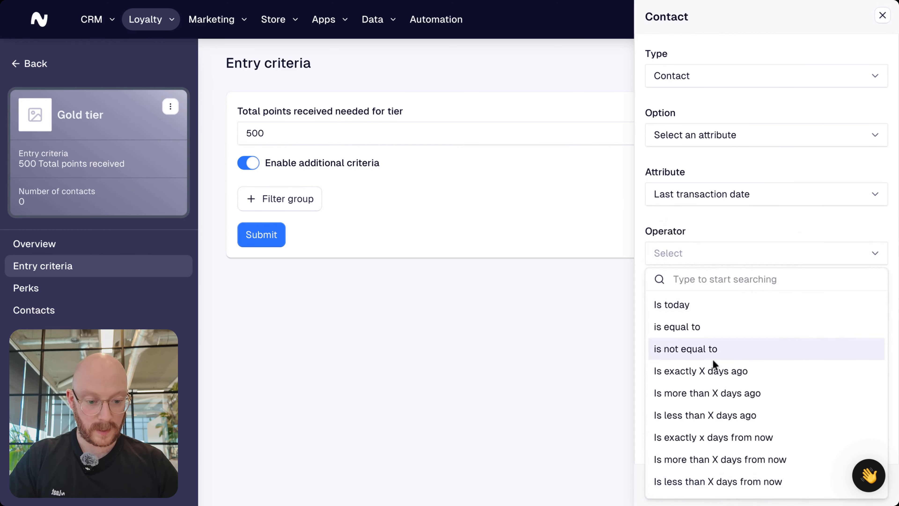
click(723, 416)
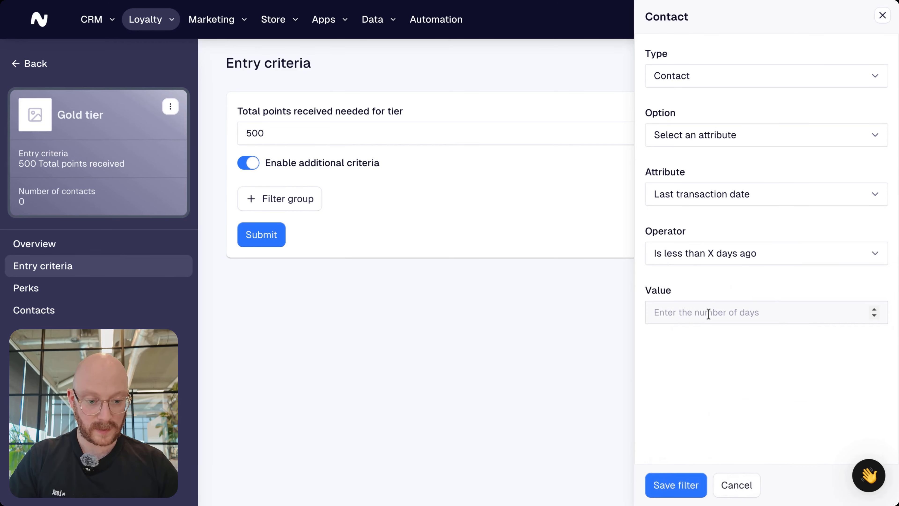
click(706, 311)
text(181)
click(691, 359)
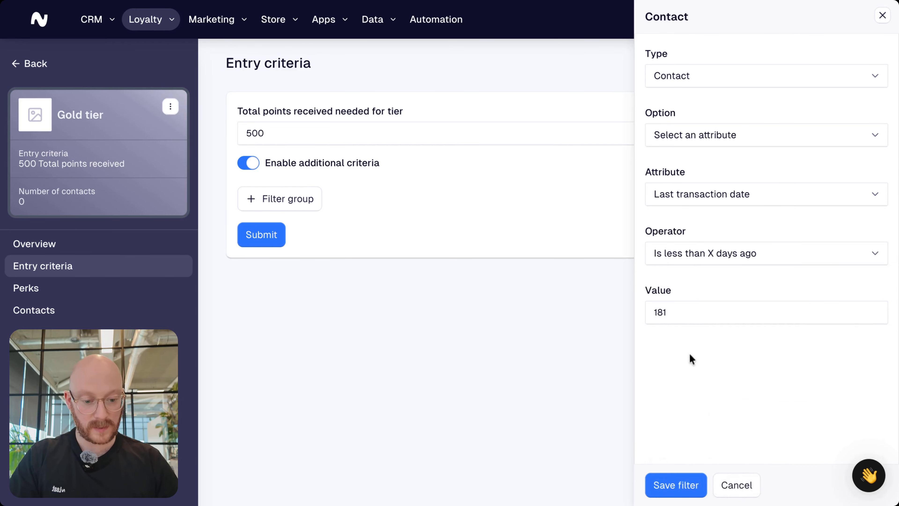
click(663, 490)
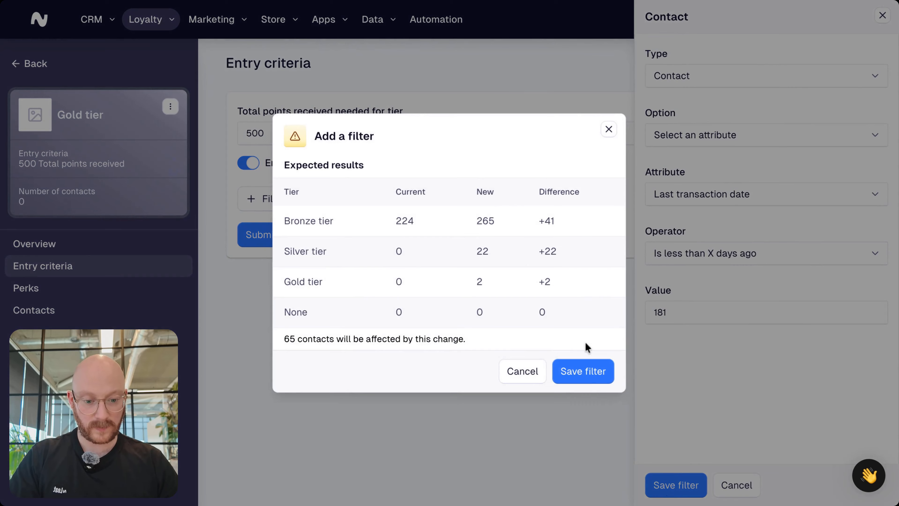
click(583, 379)
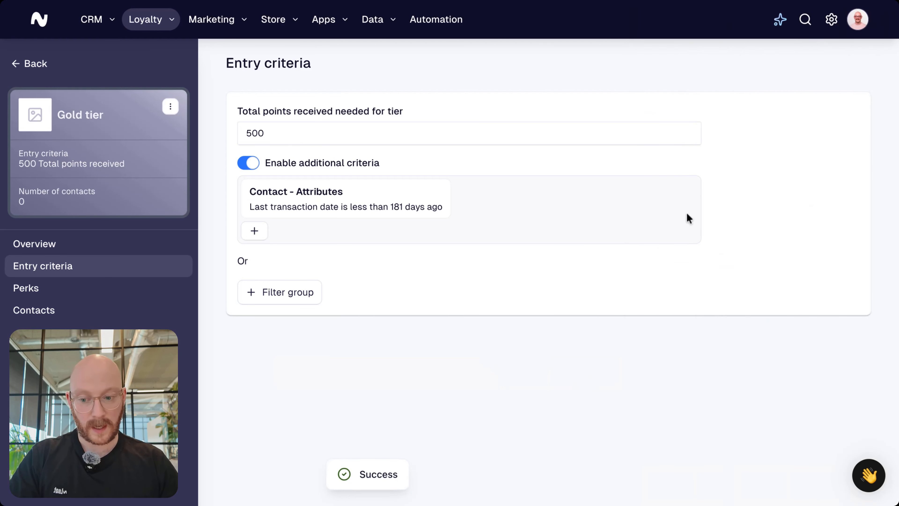
Step: Return to the tiers overview and synchronize contacts with the Bronze, Silver and Gold tiers
click(43, 64)
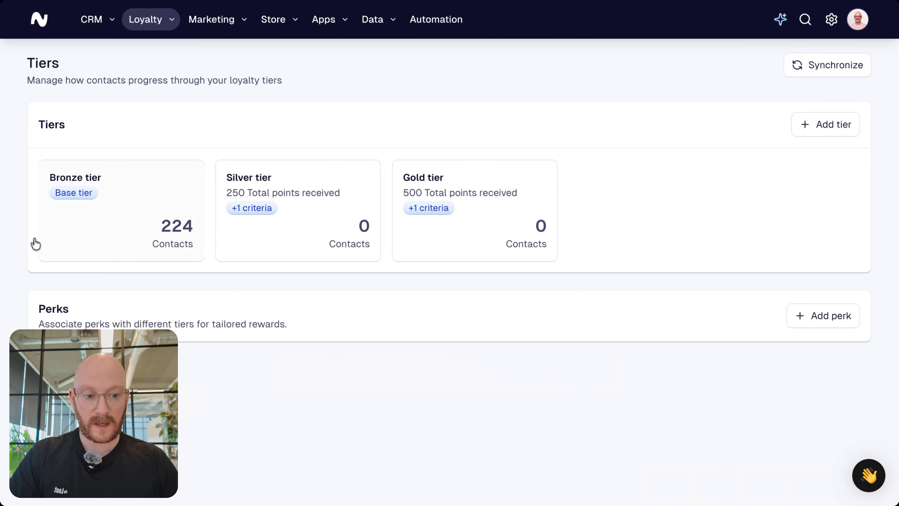
click(821, 67)
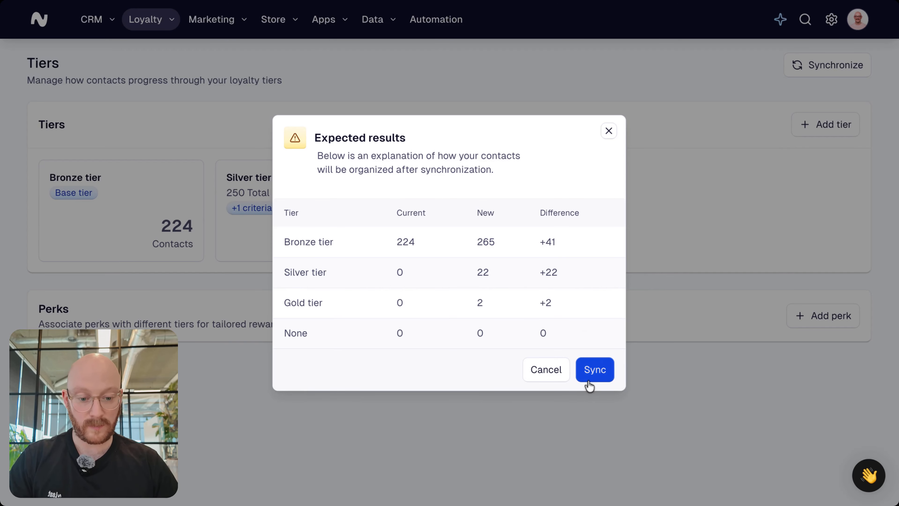
click(595, 369)
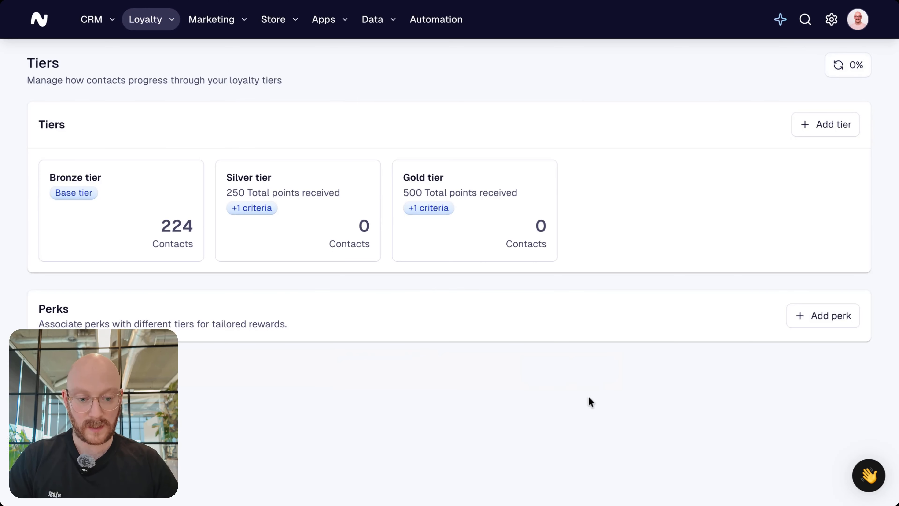